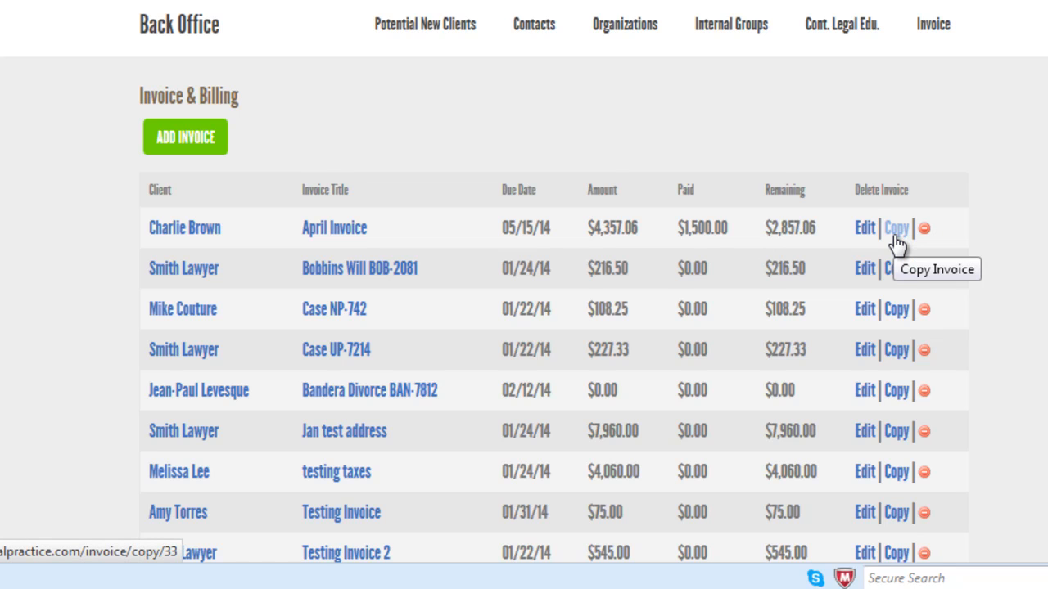
Step: Open the April Invoice for editing and review its header, client details, billing dates and line items
left_click(865, 229)
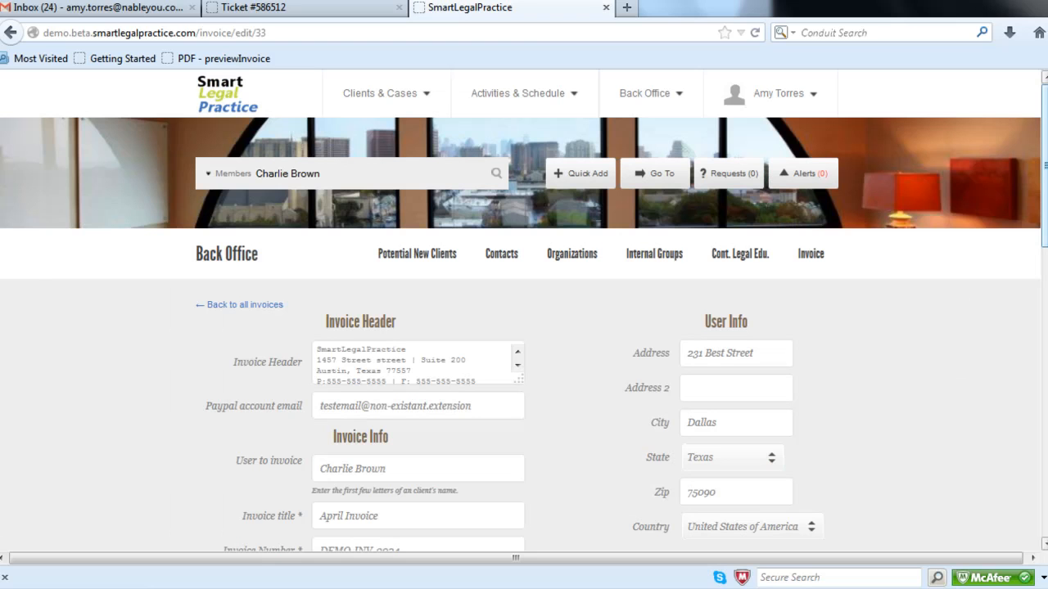
scroll(524, 311, "down", 4)
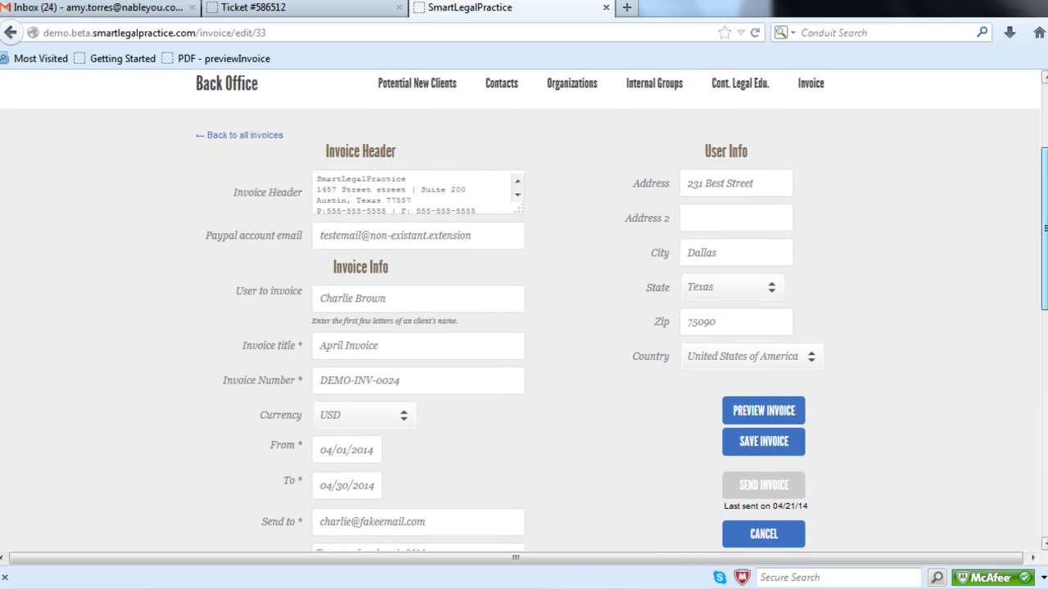
scroll(524, 311, "down", 2)
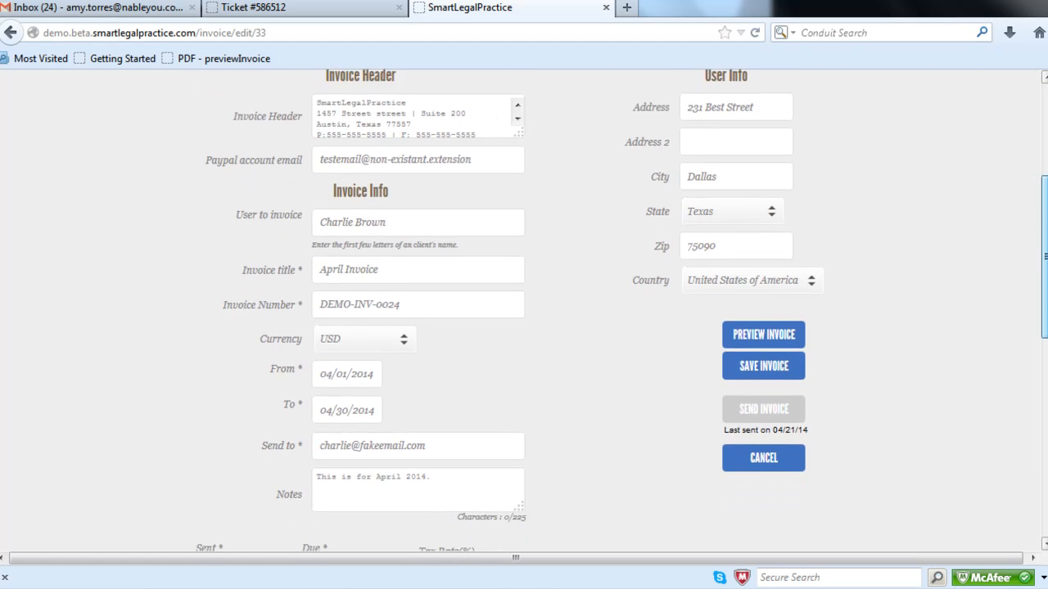
scroll(524, 311, "down", 4)
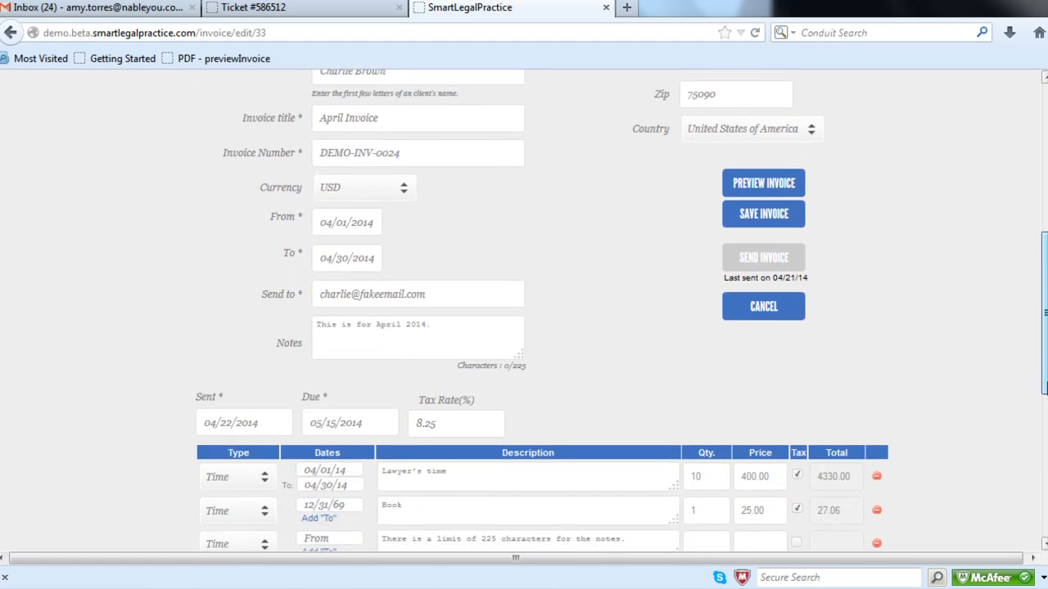
scroll(524, 311, "down", 4)
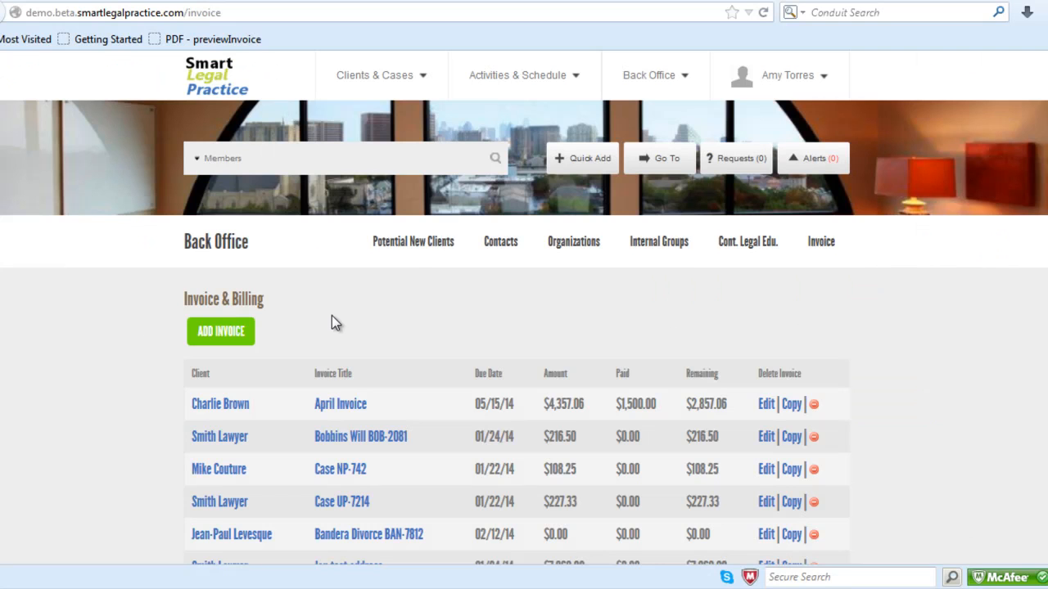
Step: Start a new invoice for a client and toggle tax off and back on for the Lawyer's time item
left_click(232, 336)
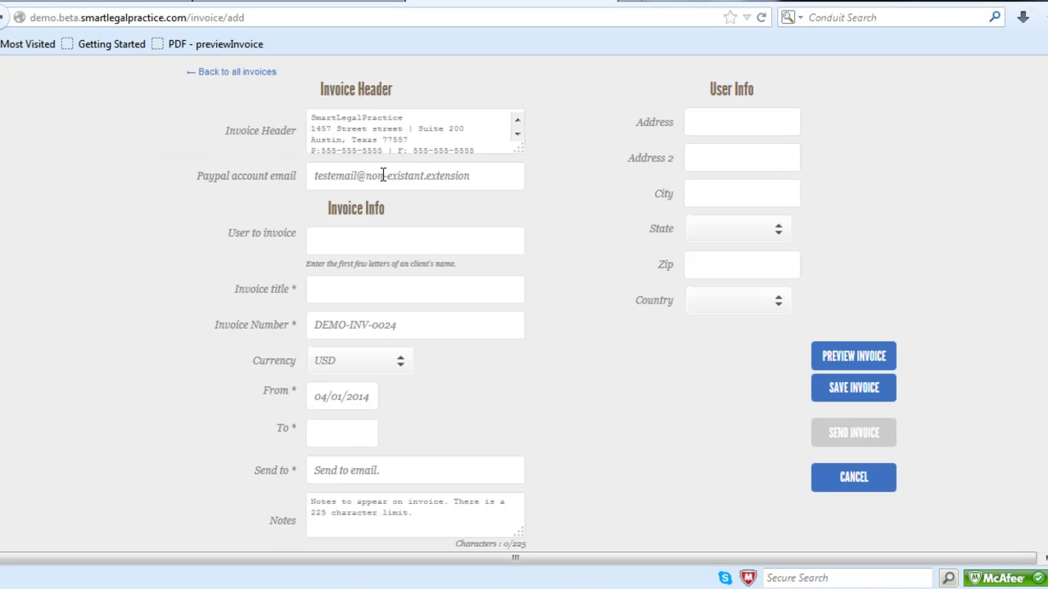
left_click(416, 242)
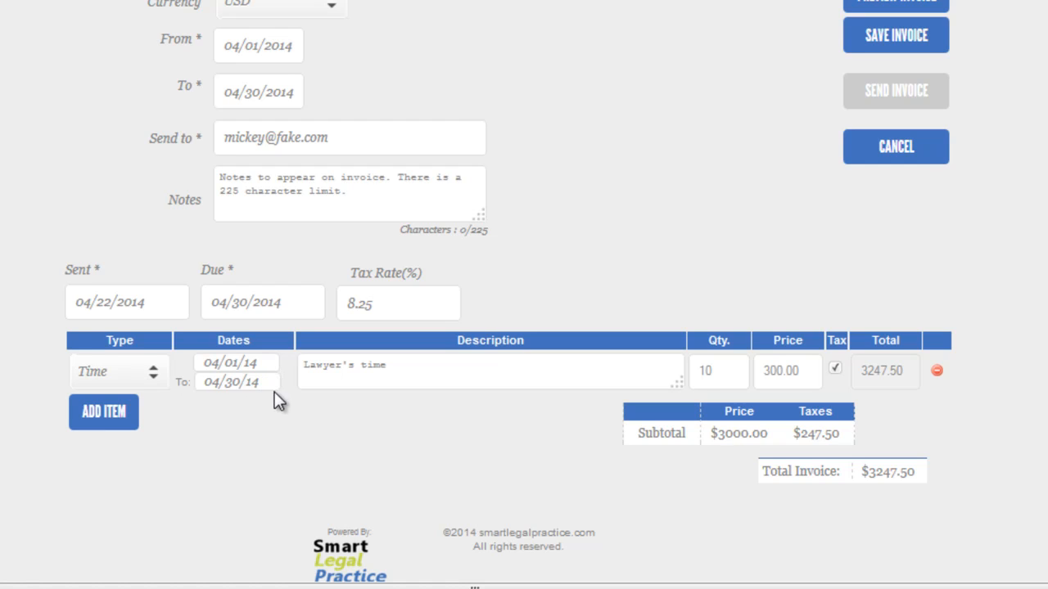
left_click(835, 369)
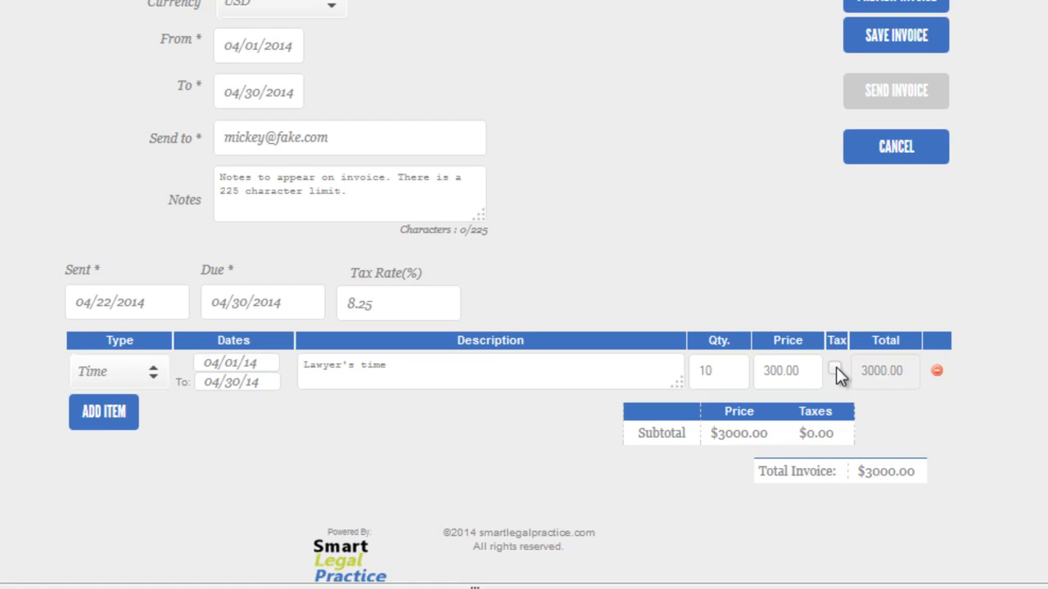
left_click(835, 369)
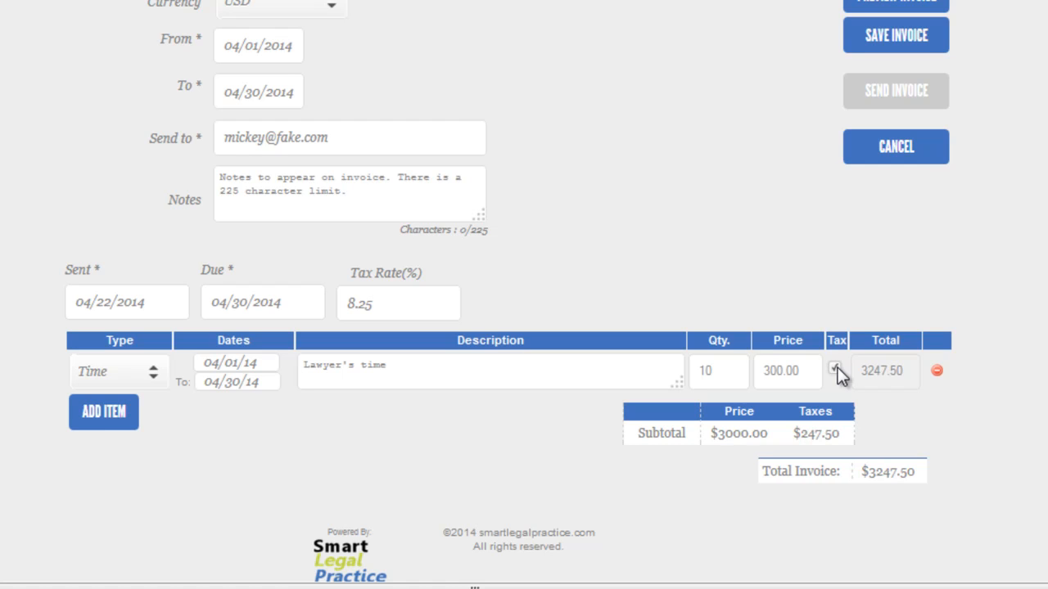
Step: Add a second line item to the invoice and set its type to Product
left_click(100, 413)
left_click(153, 417)
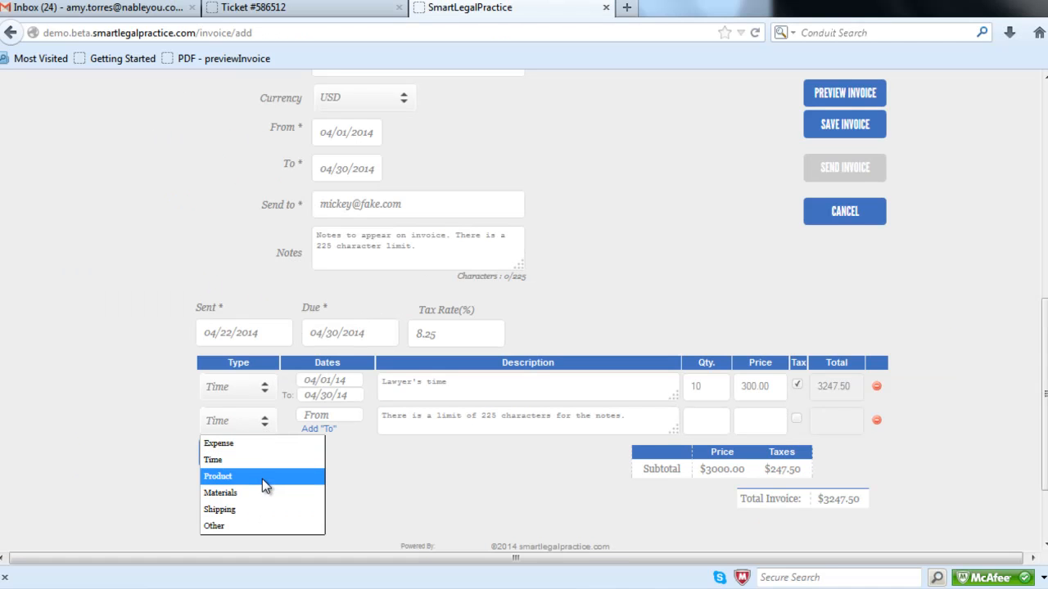
left_click(262, 477)
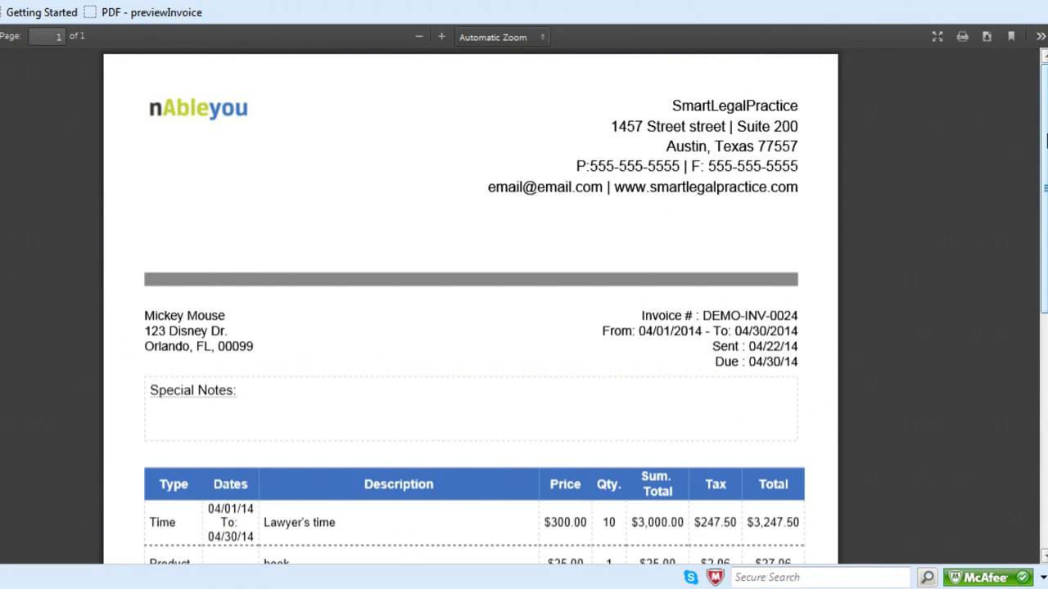
Step: Examine the PDF preview of the new invoice down through its line items
left_click_drag(1045, 141, 1044, 228)
left_click_drag(1044, 229, 1043, 237)
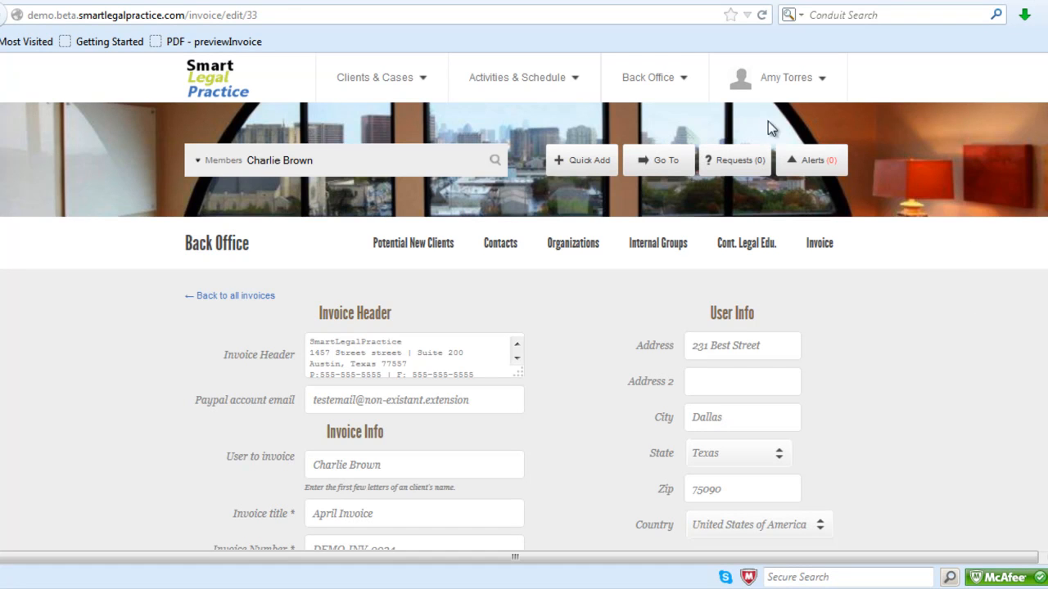
Step: Go to the Actions list and view the details of the "Send invoices today 2" action
left_click(669, 96)
left_click(549, 74)
left_click(475, 112)
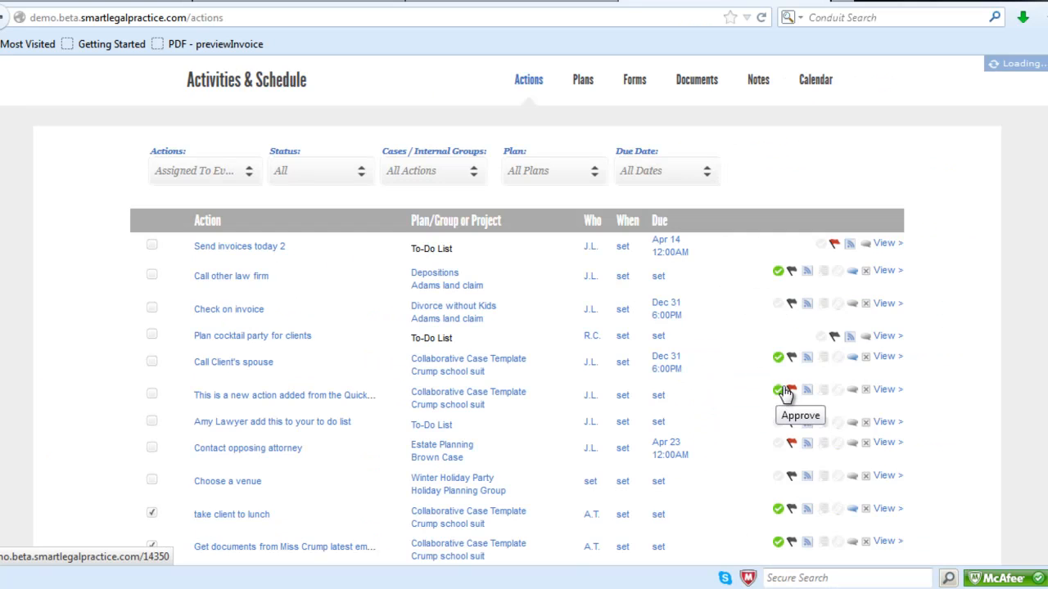
left_click(678, 448)
left_click(884, 243)
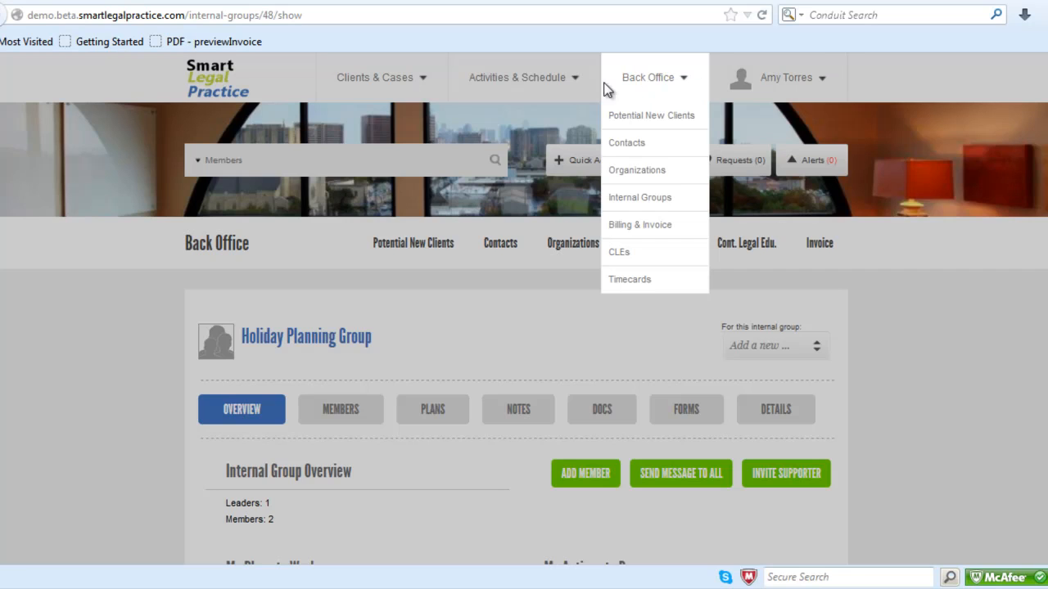
Step: Return to the Actions list and view the details of the "Continuing Education Credit sign up" action
mouse_move(543, 77)
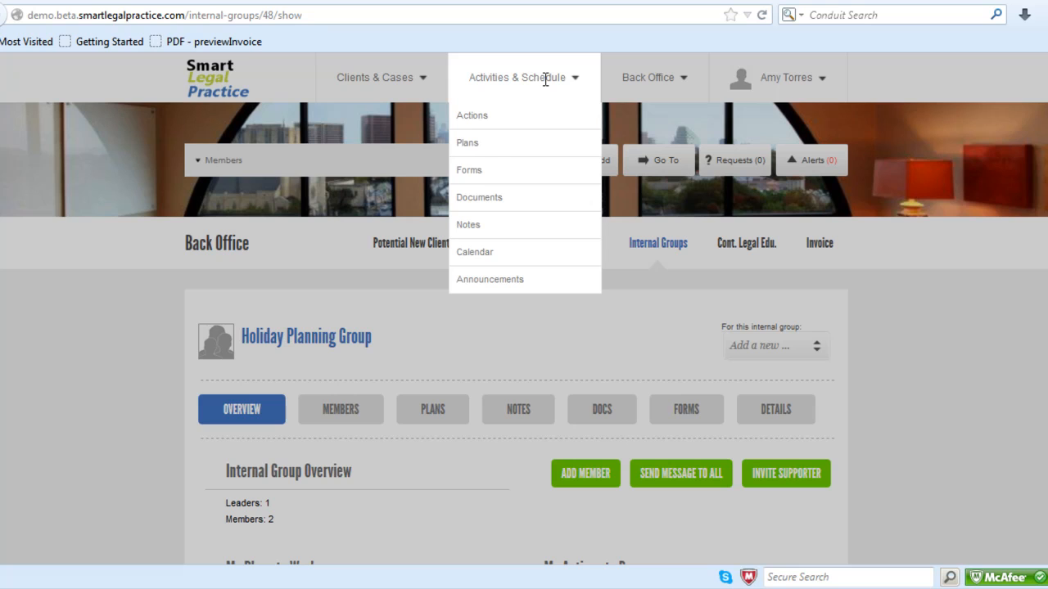
left_click(511, 115)
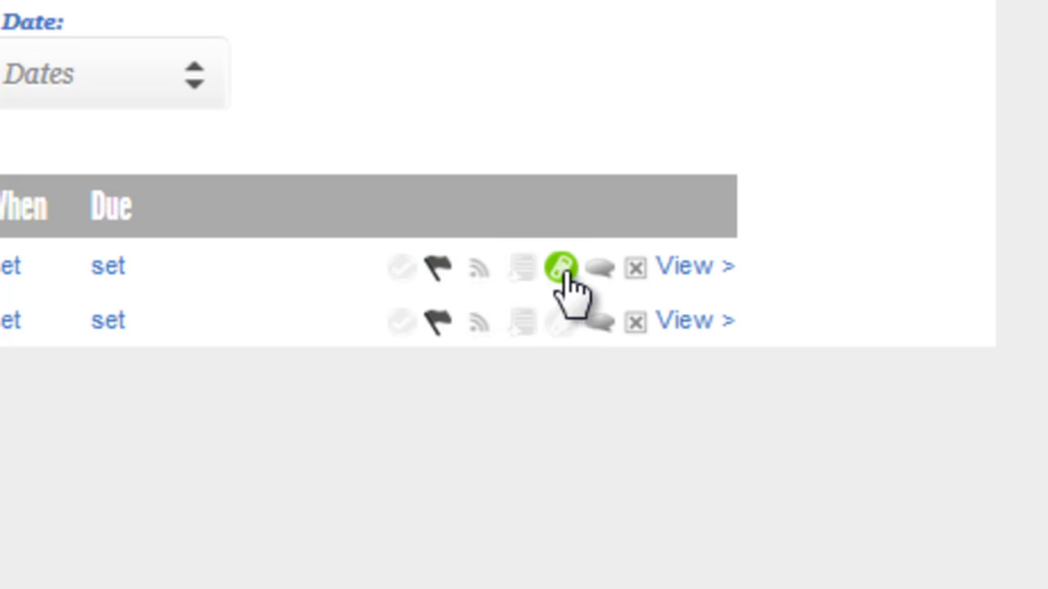
left_click(684, 266)
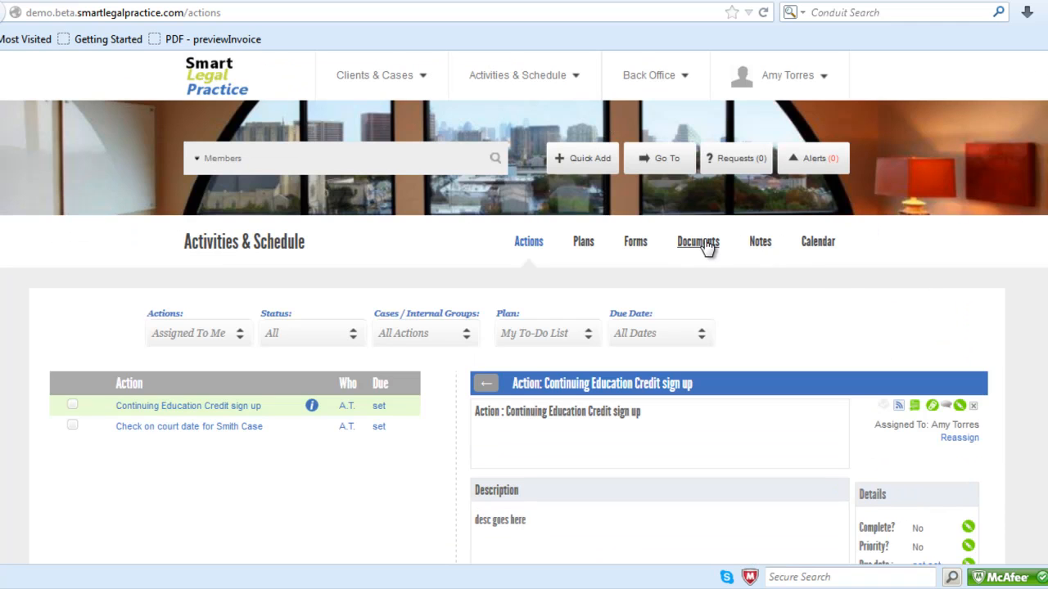
Step: Browse the Documents list, open the 199th Discovery Control Plan file and go back to the list
left_click(709, 246)
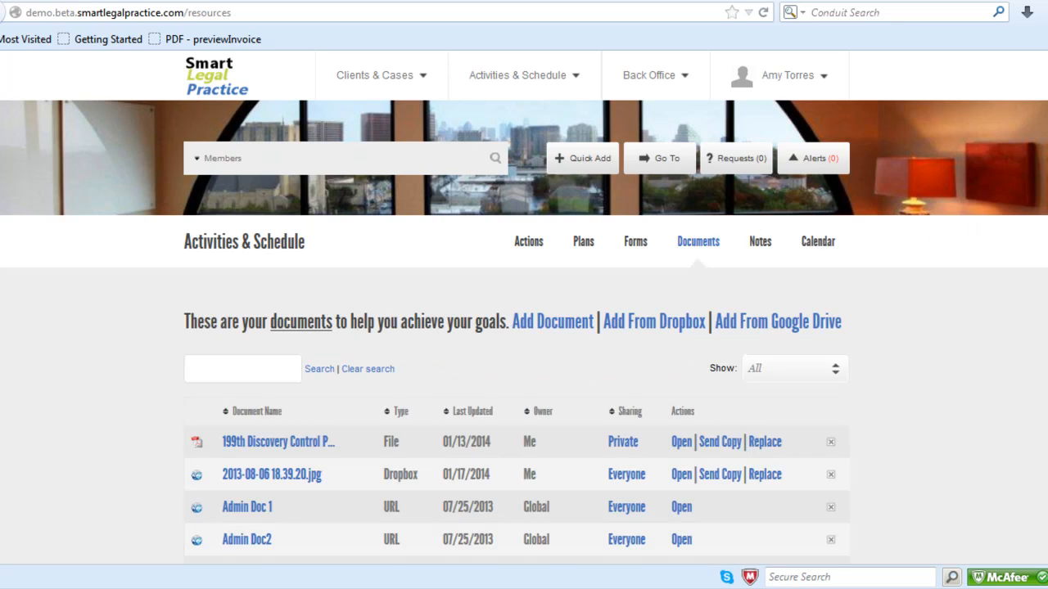
scroll(524, 307, "down", 3)
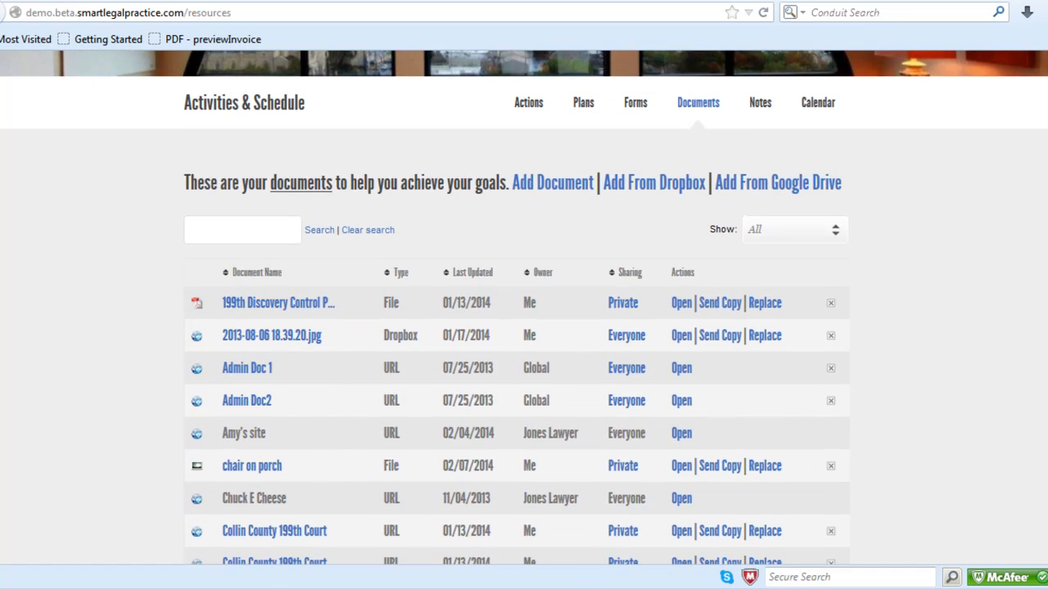
scroll(524, 307, "down", 1)
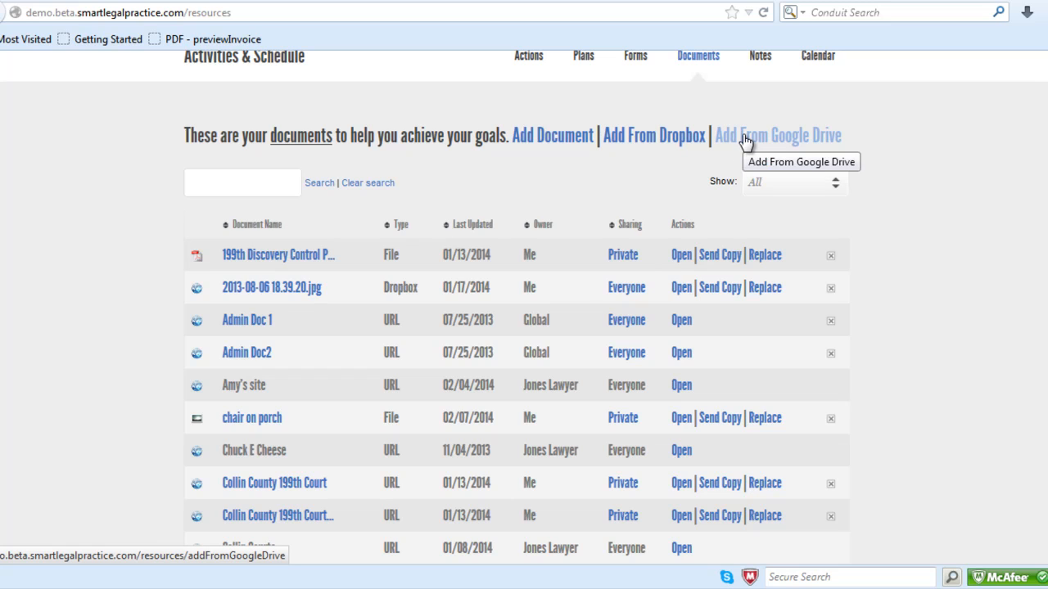
left_click(681, 257)
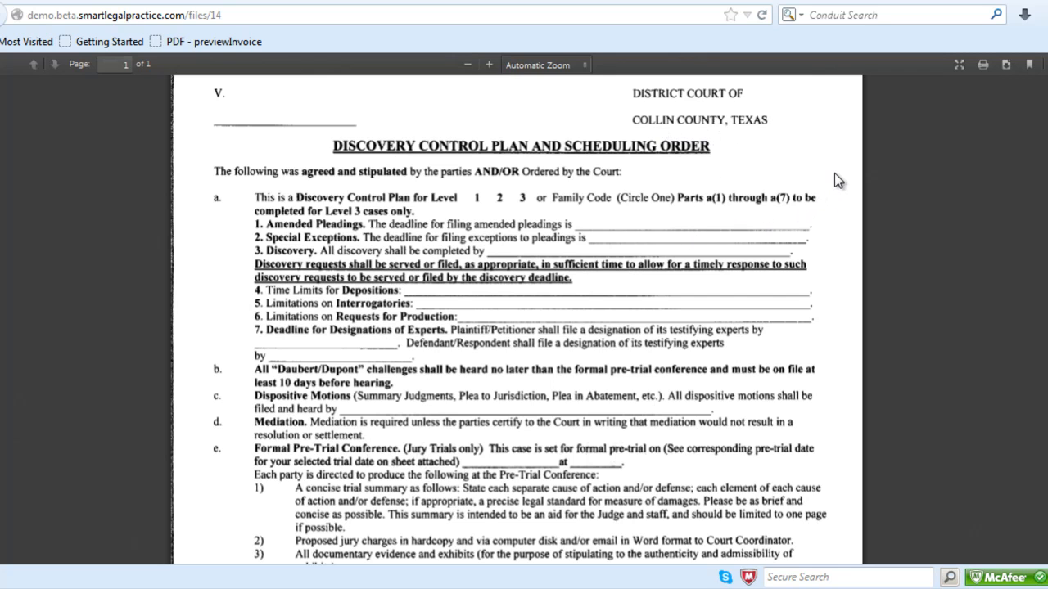
key("alt+Left")
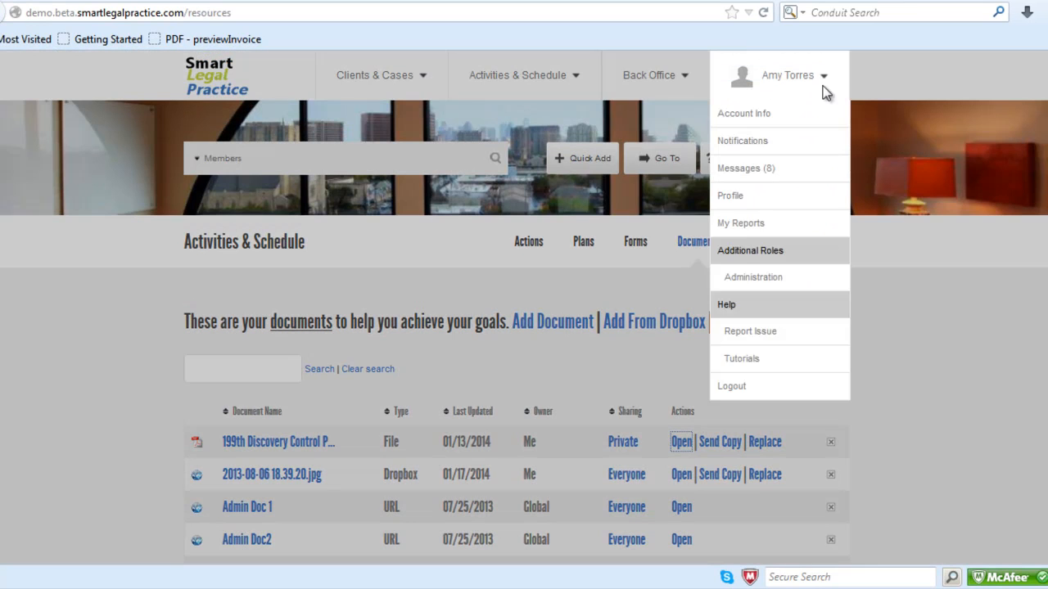
Step: Go to the back office's internal groups and open the Holiday Planning Group
mouse_move(653, 76)
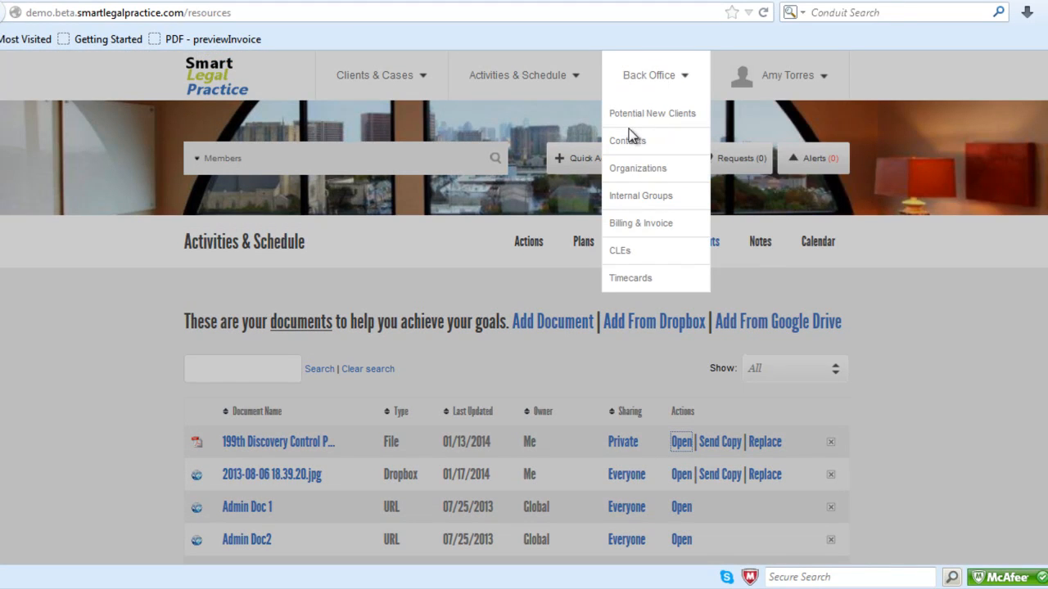
left_click(623, 202)
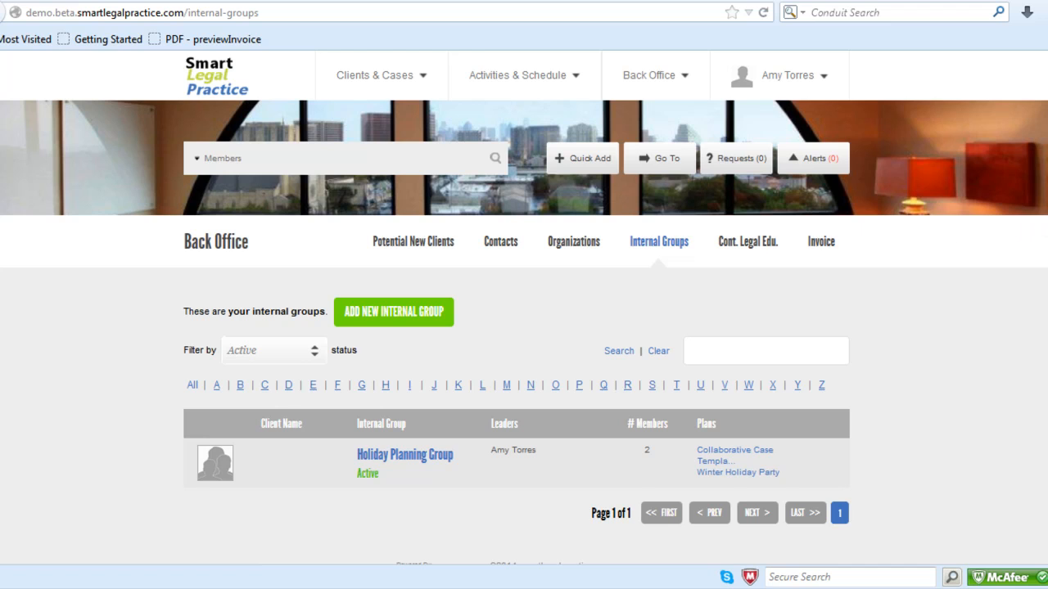
scroll(524, 307, "down", 3)
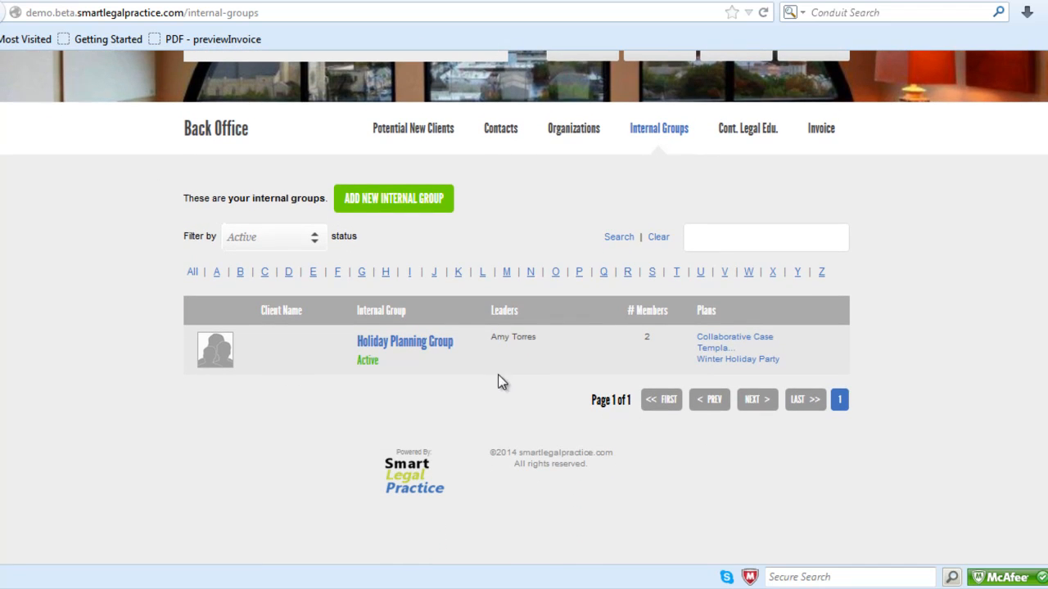
left_click(419, 348)
Step: Review the Holiday Planning Group's overview and its leader and member list, and return to the previous page
scroll(1040, 238, "down", 1)
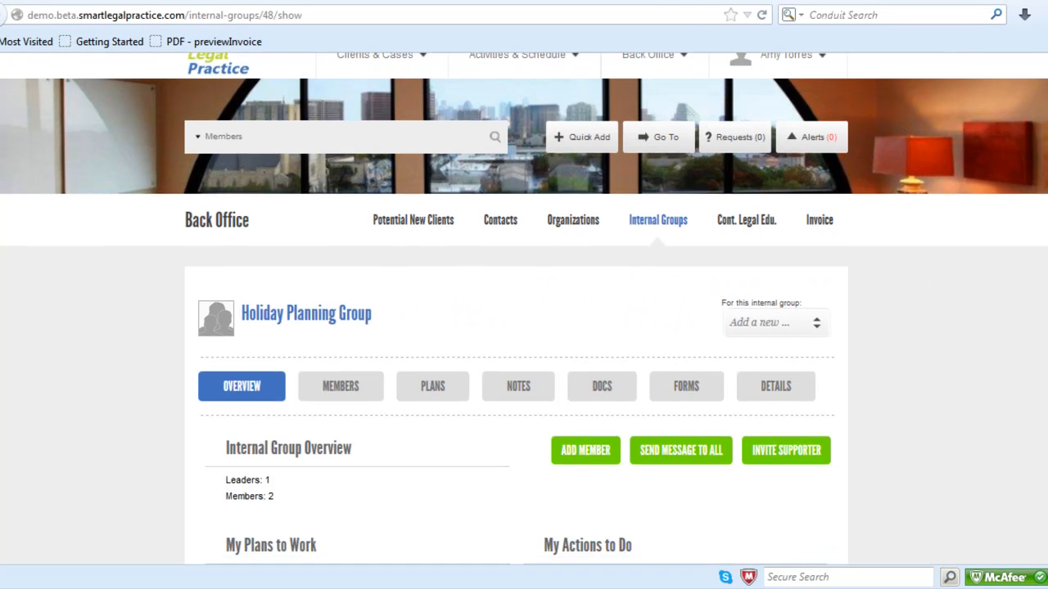
scroll(524, 308, "down", 3)
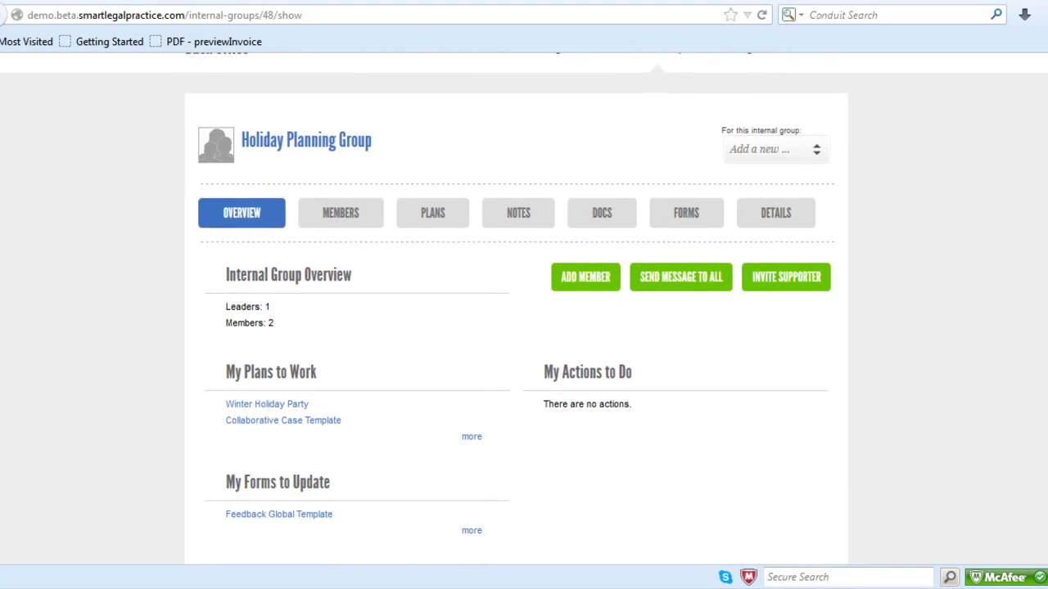
scroll(524, 308, "down", 2)
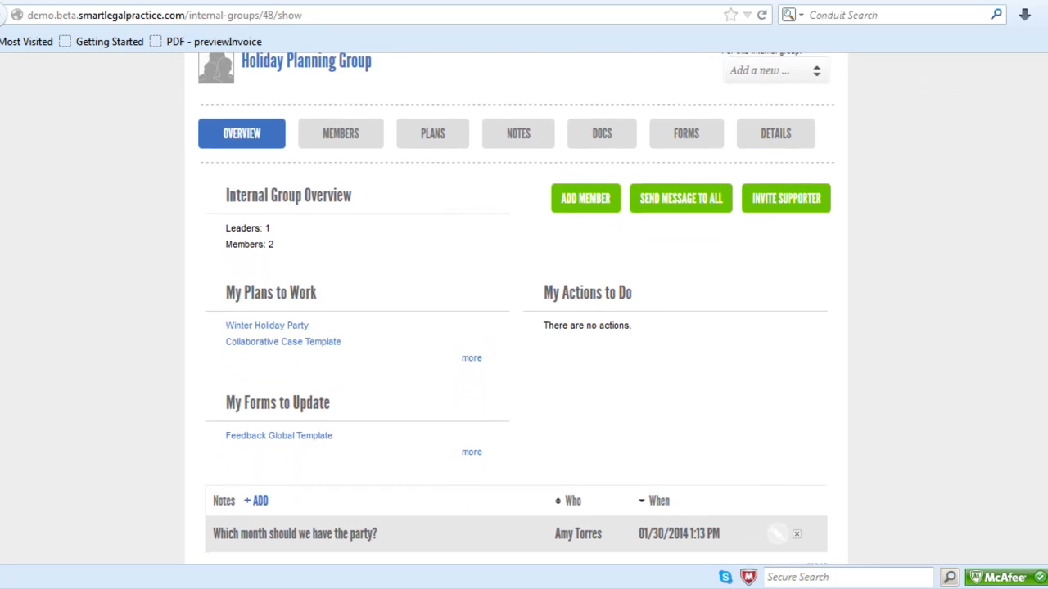
left_click(344, 132)
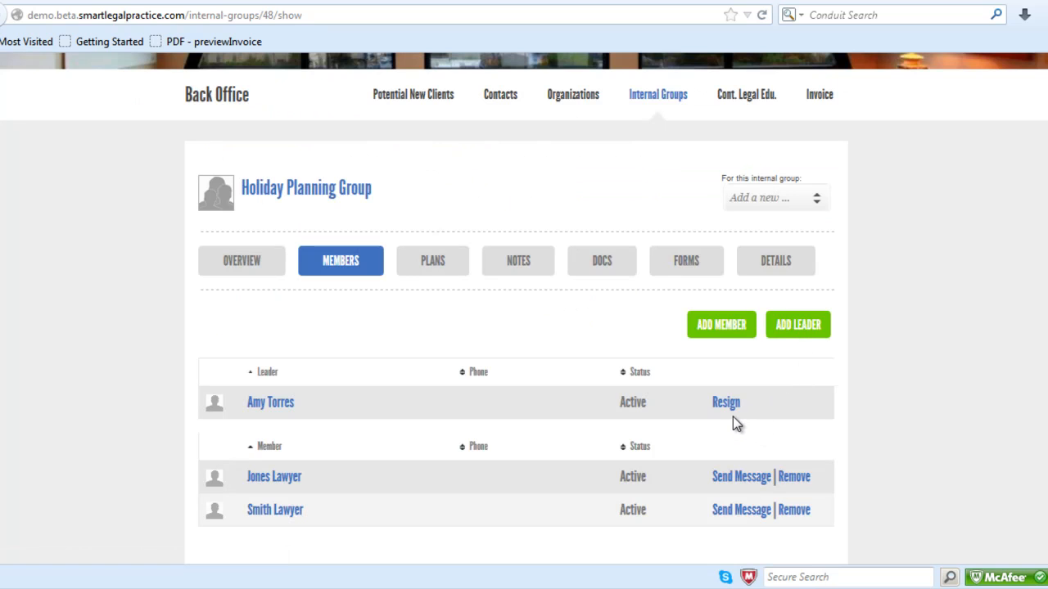
key("alt+Left")
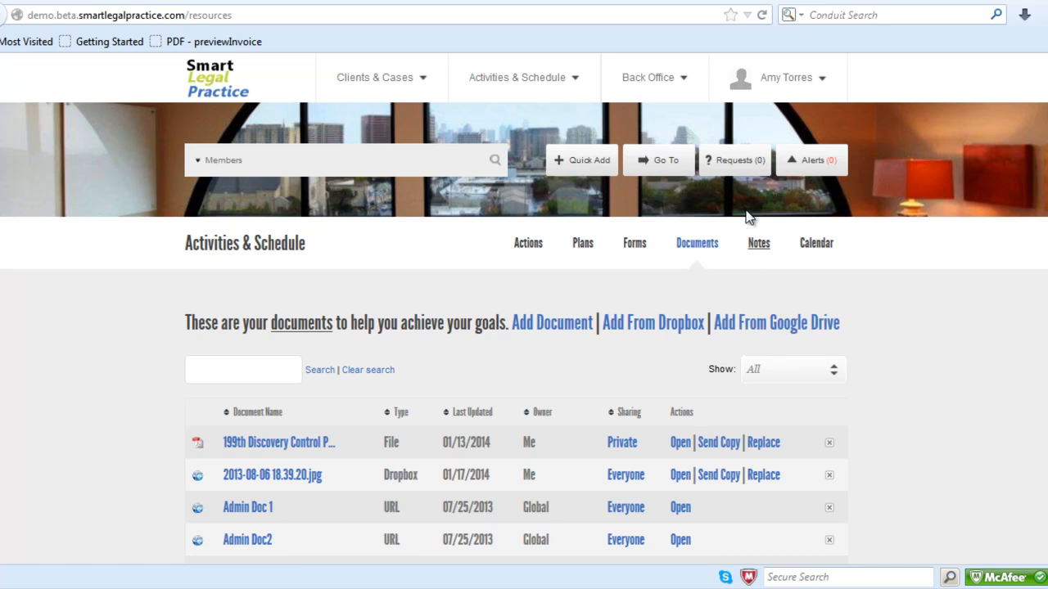
Step: Look through the alerts, the pending requests and the Go To shortcuts in the page header
left_click(678, 91)
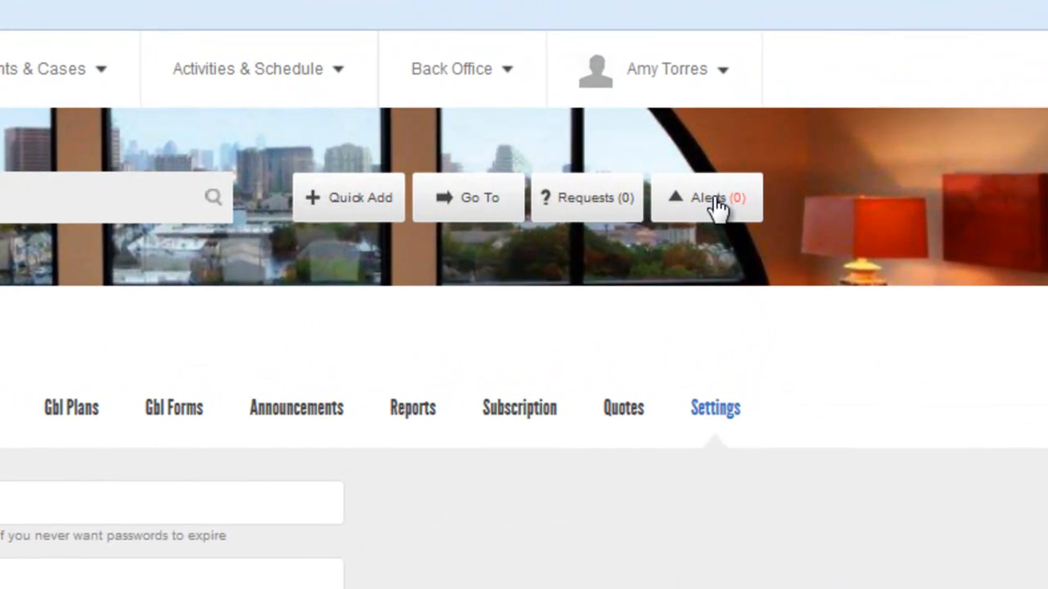
left_click(716, 205)
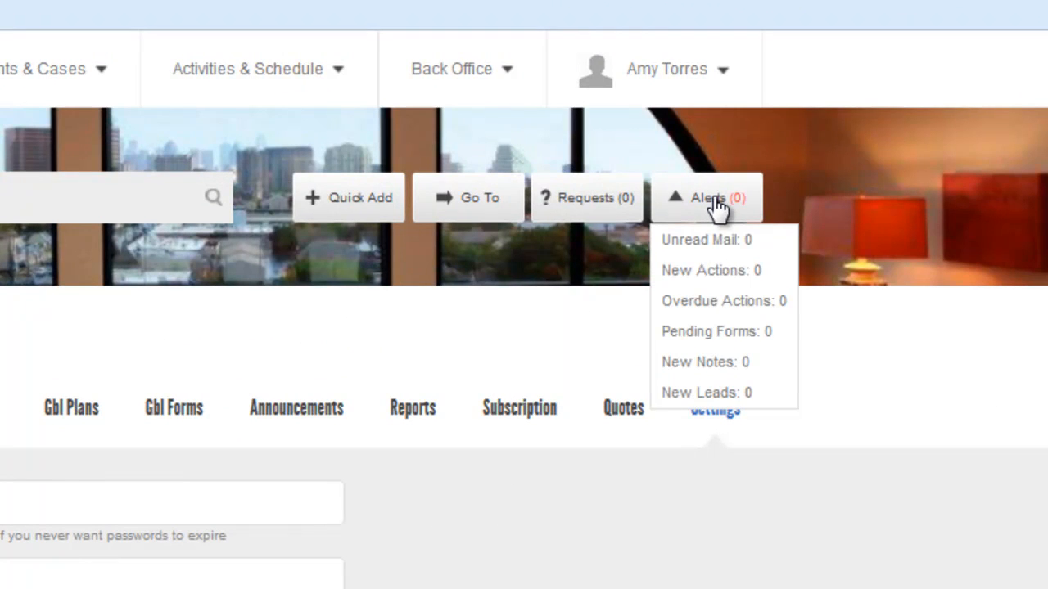
left_click(599, 214)
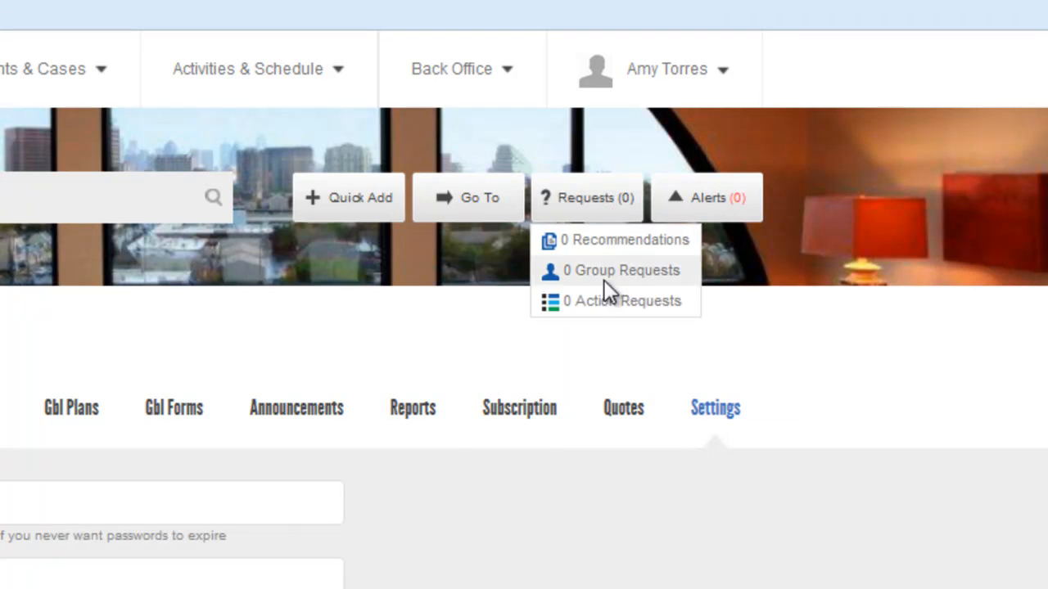
left_click(485, 204)
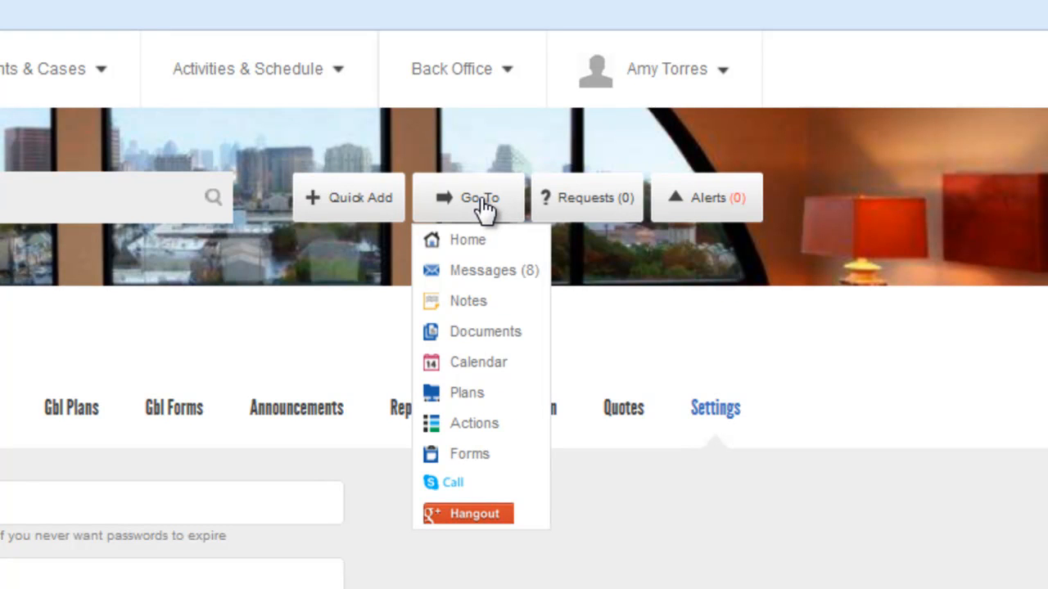
left_click(481, 253)
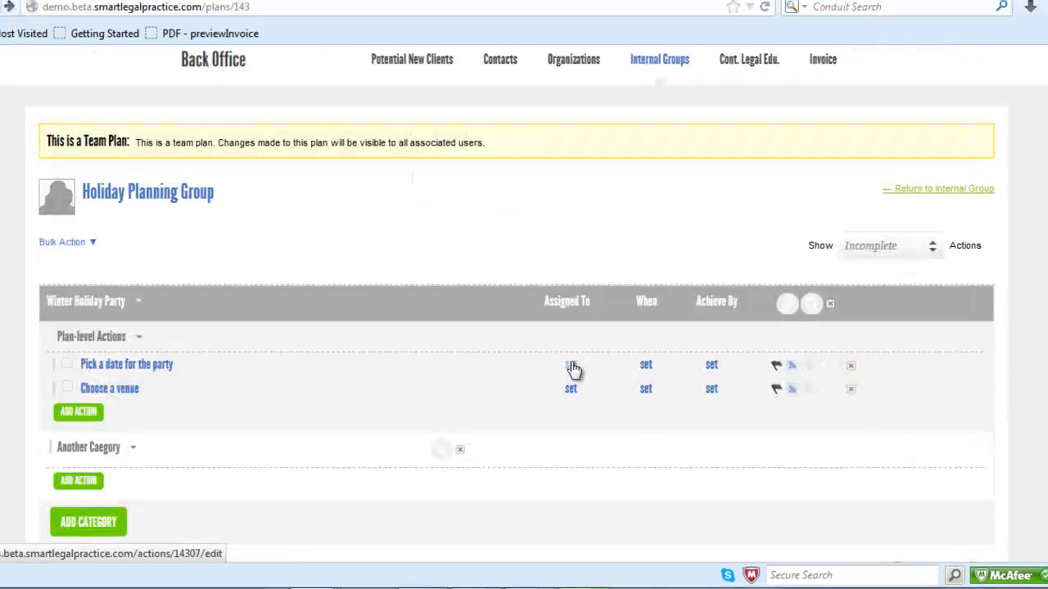
Step: Assign the "Pick a date for the party" action to a colleague with an Apr 25 achieve-by date, and flag it
left_click(571, 365)
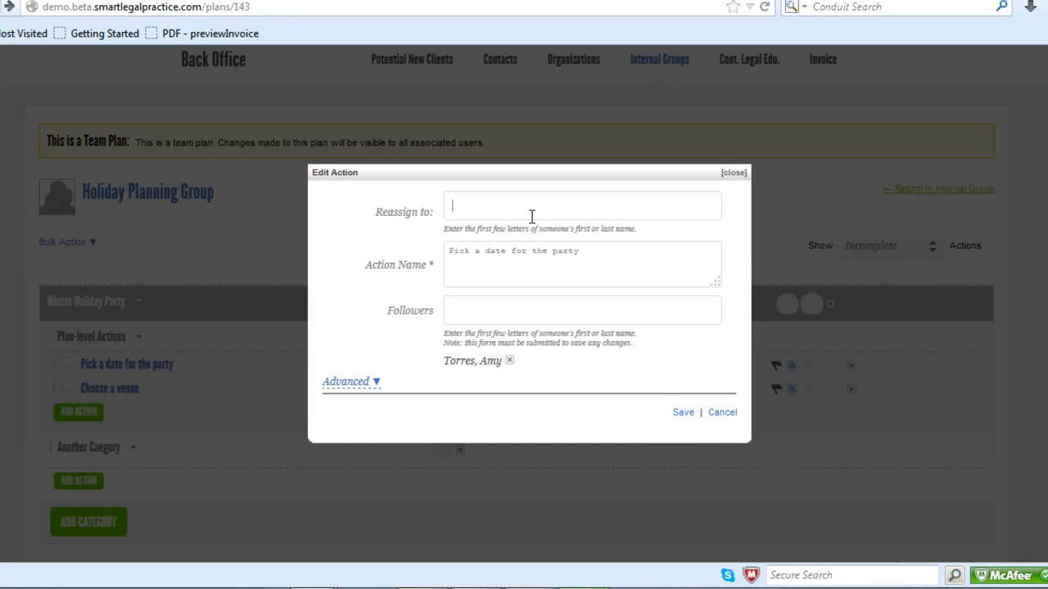
type("Luc")
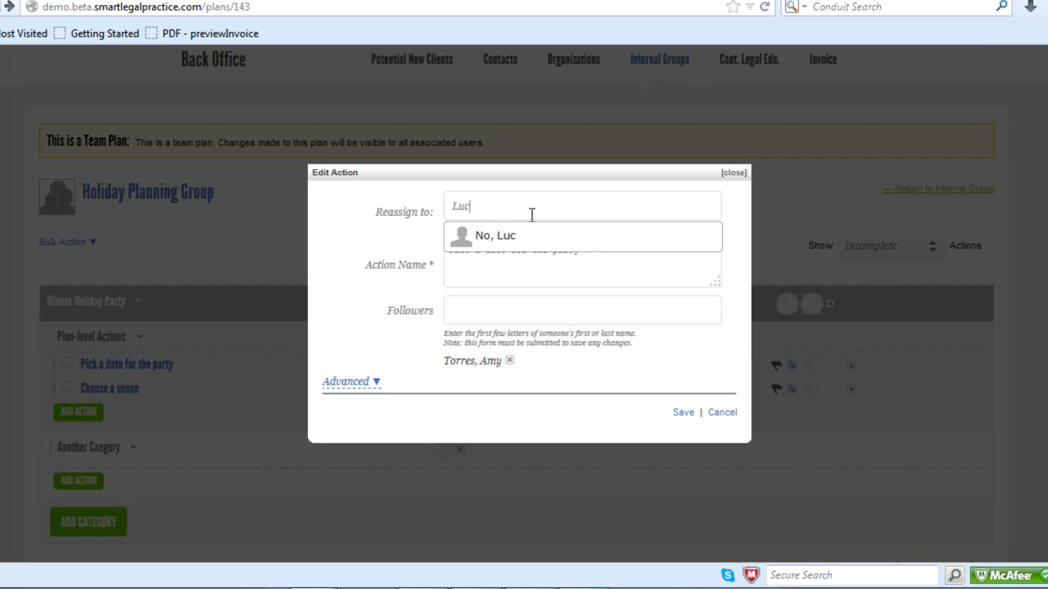
left_click(531, 238)
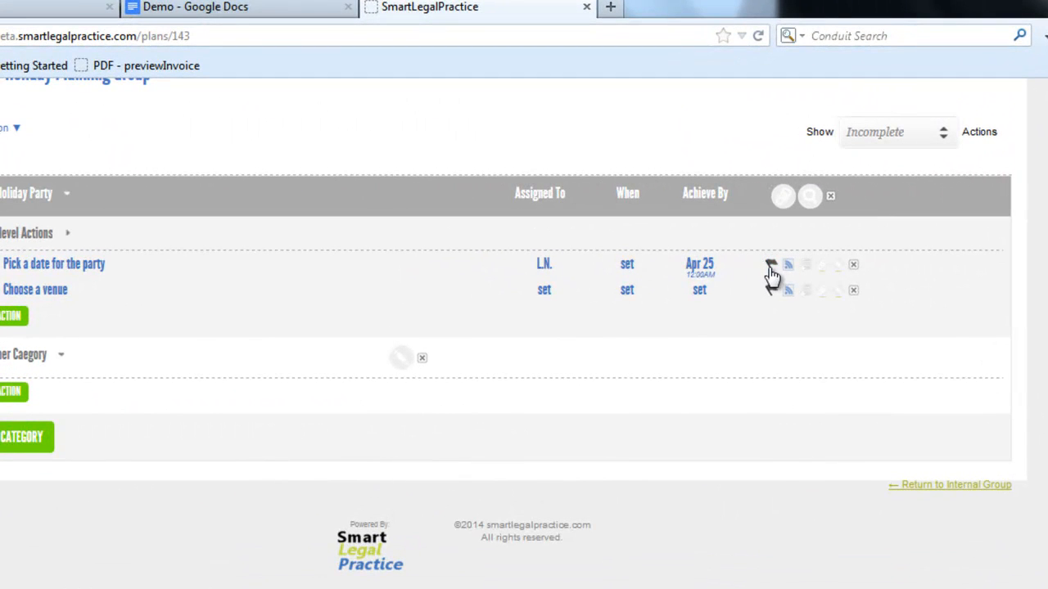
left_click(770, 267)
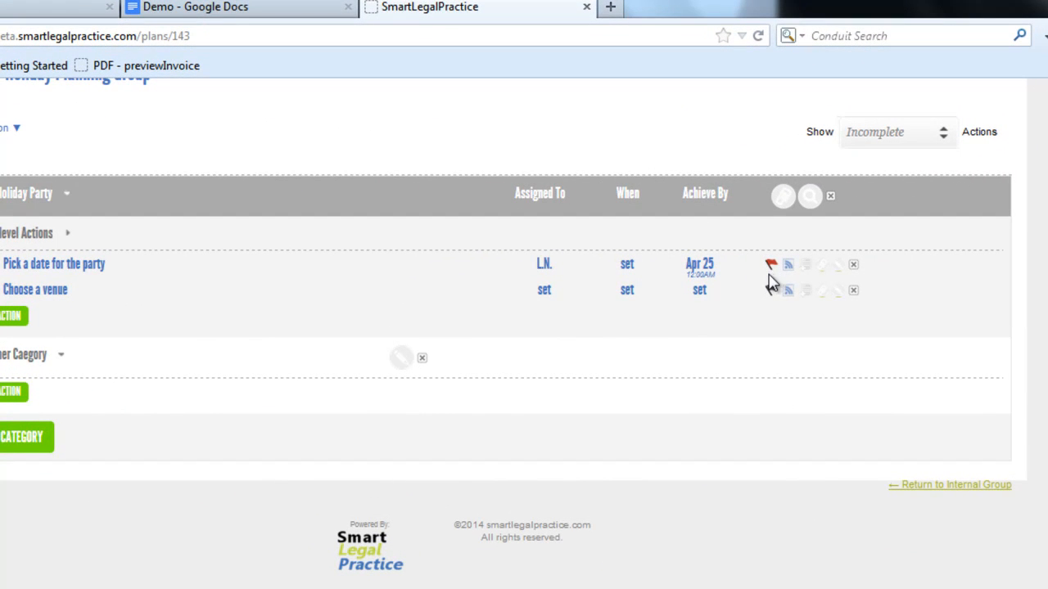
Step: Open the "Pick a date for the party" action and post the comment "You may want to check the rates at the Hilton Hotel."
left_click(95, 273)
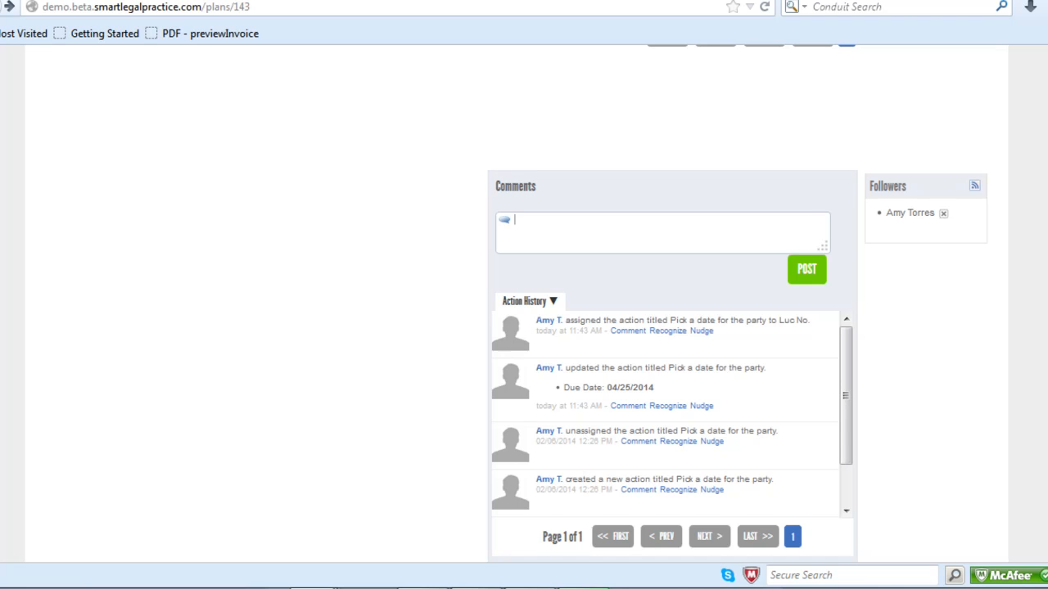
mouse_move(851, 347)
left_mouse_down()
mouse_move(851, 414)
mouse_move(845, 337)
left_mouse_up()
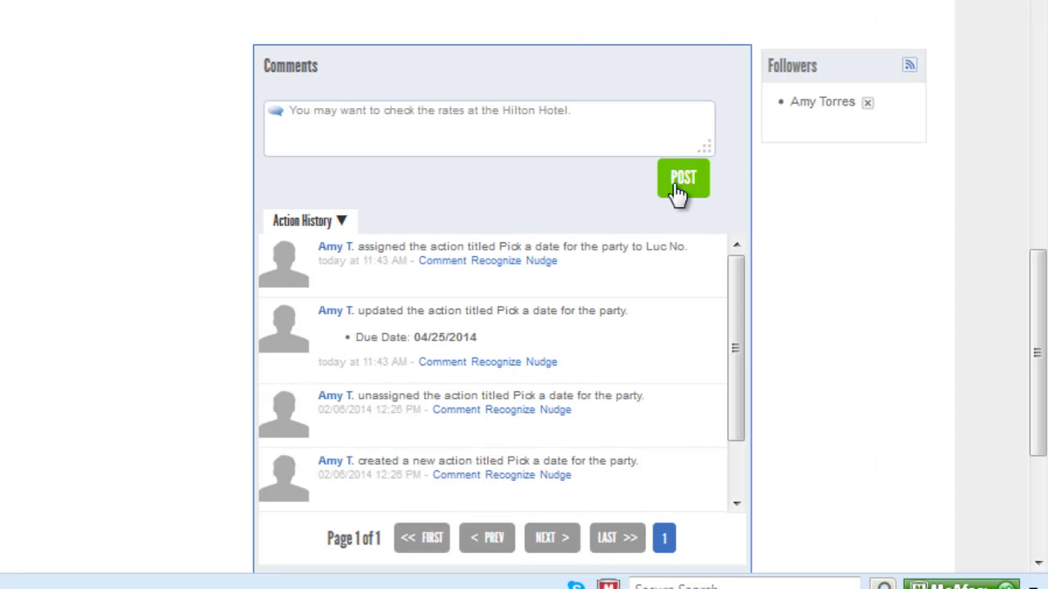
left_click(808, 270)
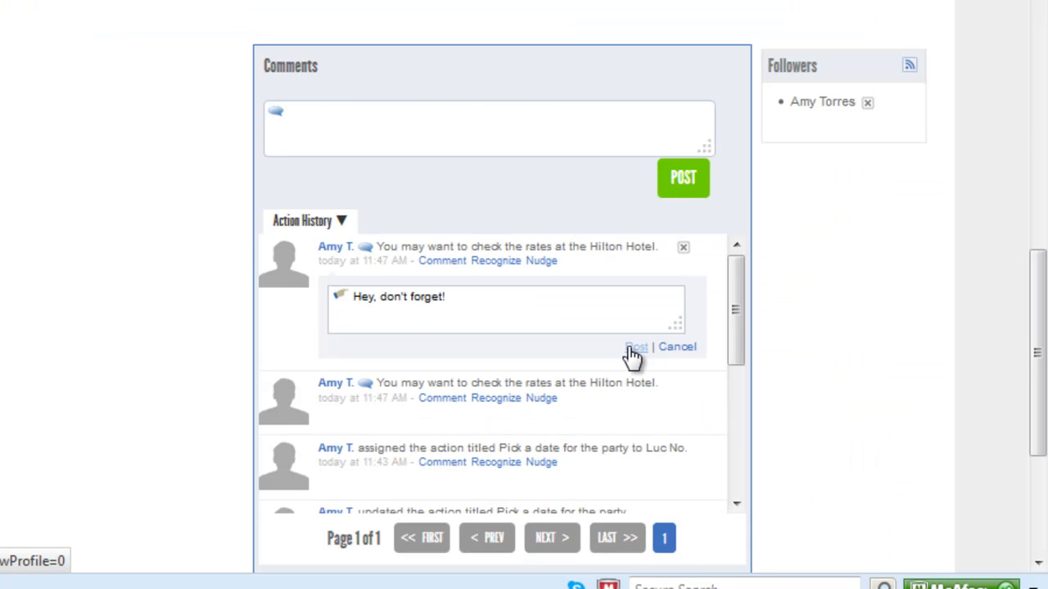
Step: Post the nudge "Hey, don't forget!" and the recognition "Great job, thanks!" under the newest Hilton Hotel comment
left_click(635, 348)
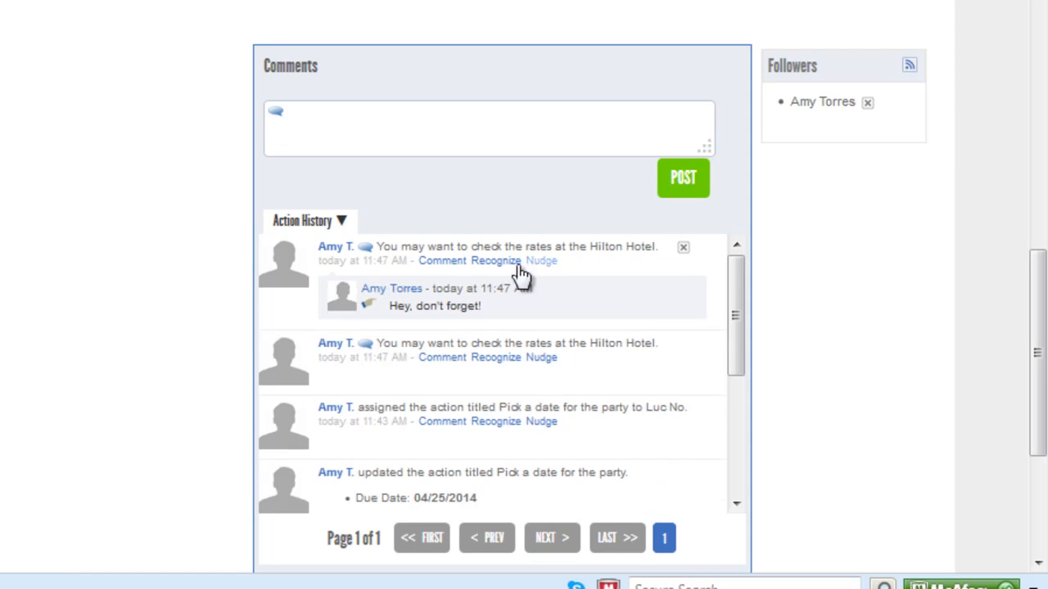
left_click(509, 270)
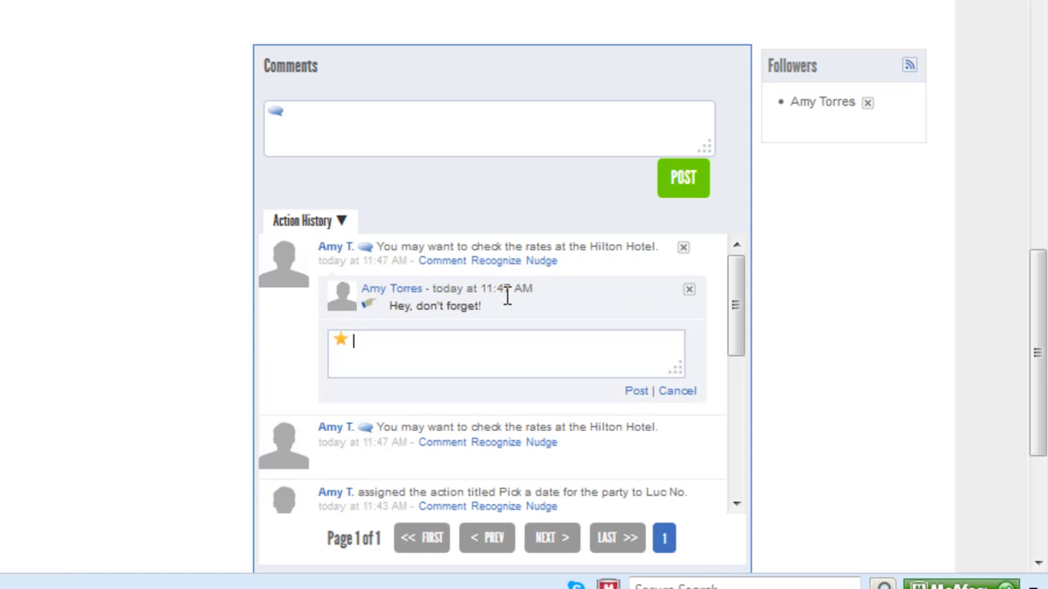
type("Great job, thanks!")
left_click(629, 391)
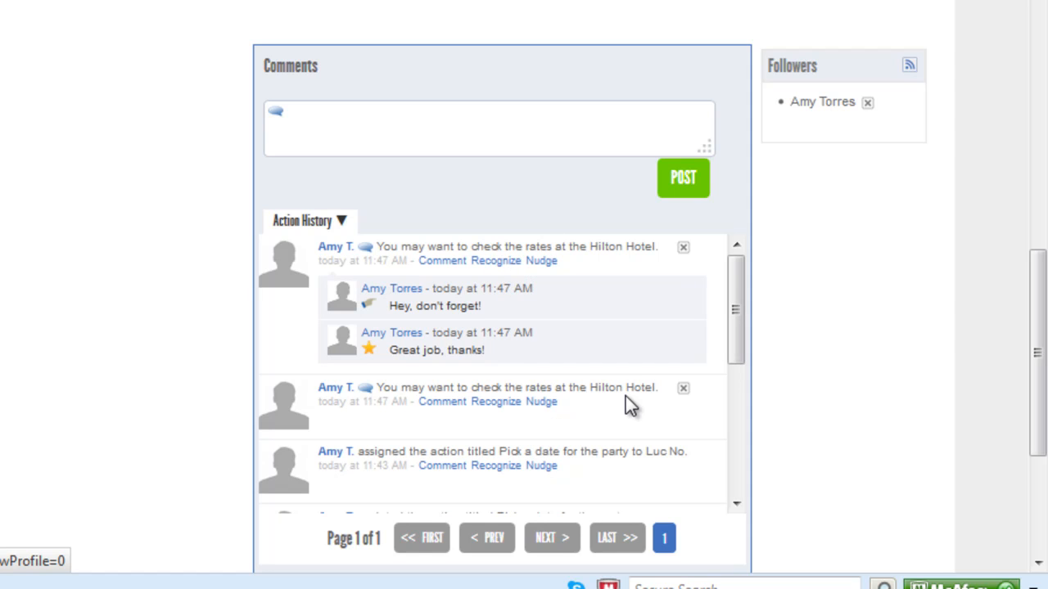